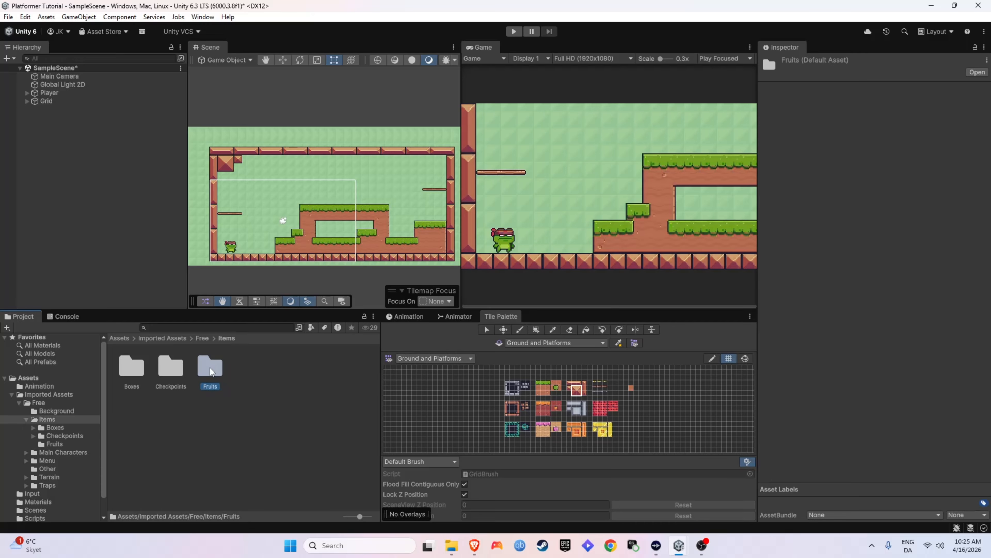
- Set the Cherries sprite sheet in the Fruits folder to 16 pixels per unit with Point (no filter), and apply the import settings
{"action": "double_click", "coordinate": [210, 368]}
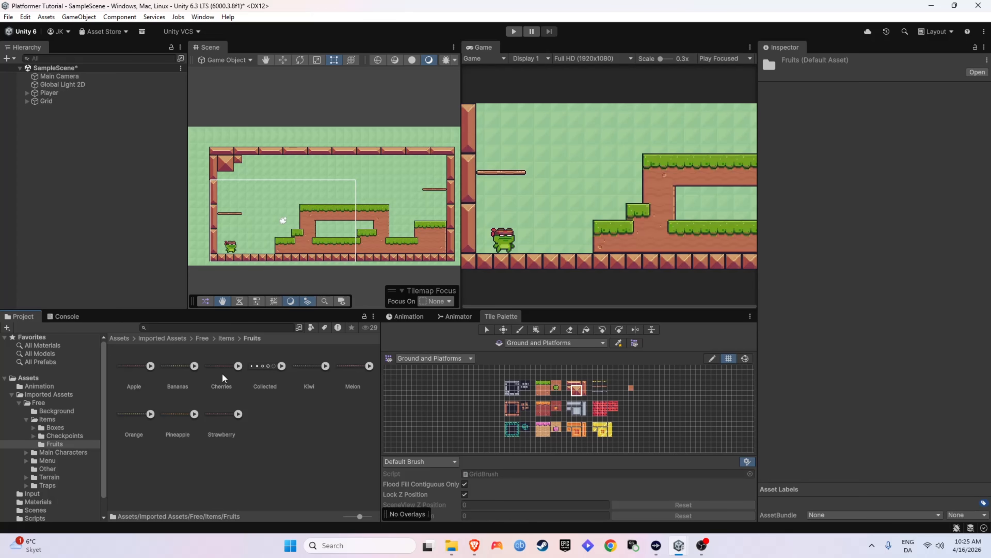
{"action": "left_click", "coordinate": [222, 373]}
{"action": "left_click", "coordinate": [876, 130]}
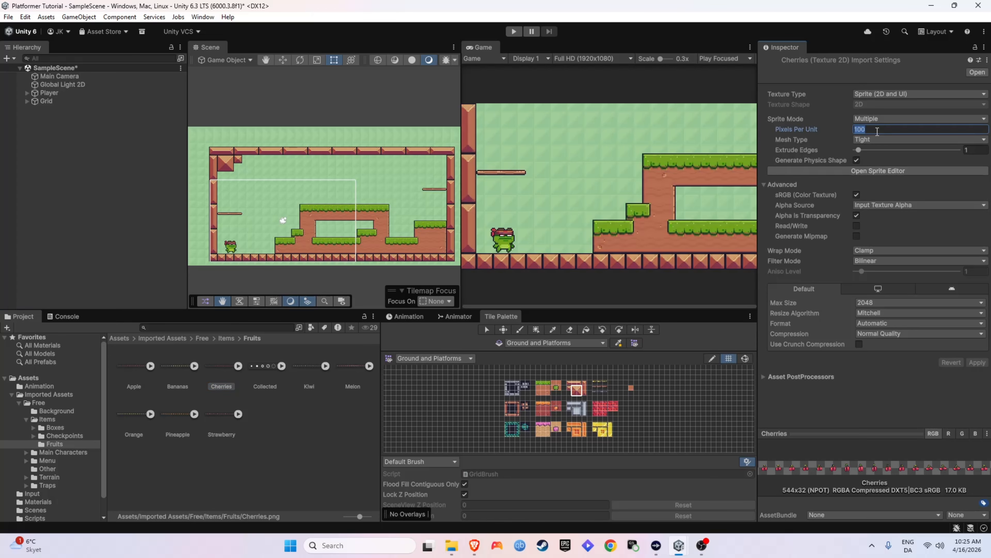
{"action": "type", "text": "16"}
{"action": "left_click", "coordinate": [897, 260]}
{"action": "left_click", "coordinate": [888, 273]}
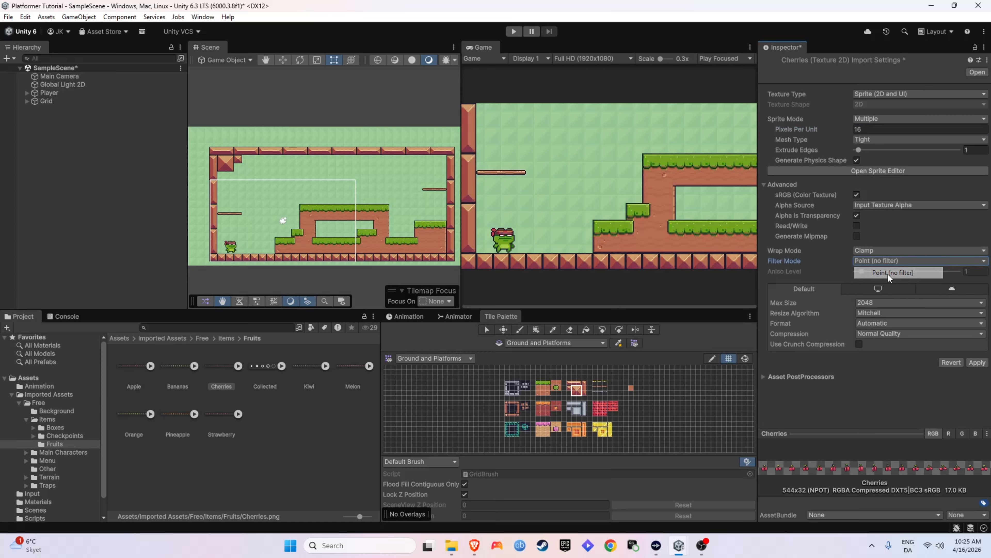
{"action": "left_click", "coordinate": [977, 362]}
- Place the first Cherries sprite in the scene just above the upper grass platform and add a Circle Collider 2D to it
{"action": "left_click", "coordinate": [236, 366]}
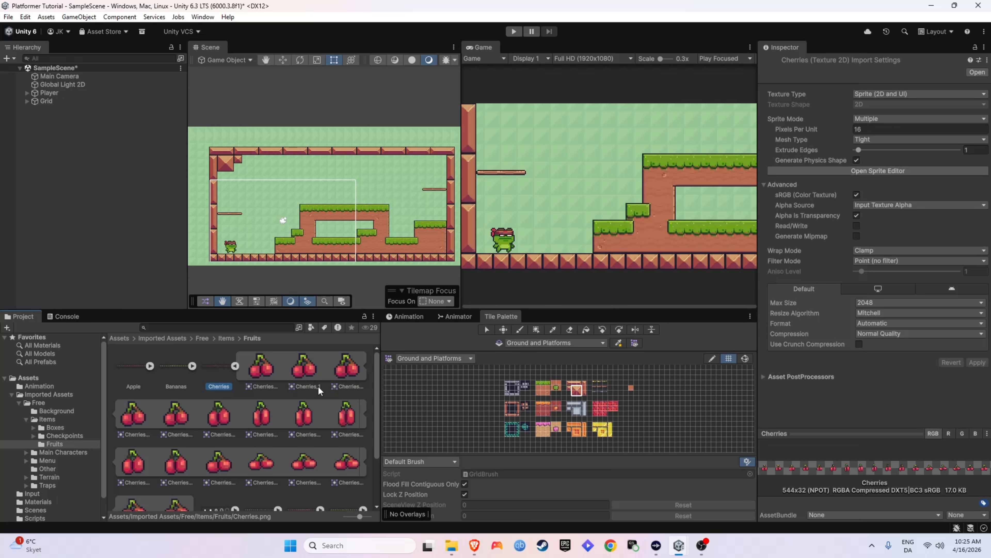
{"action": "left_click_drag", "start_coordinate": [262, 369], "coordinate": [312, 202]}
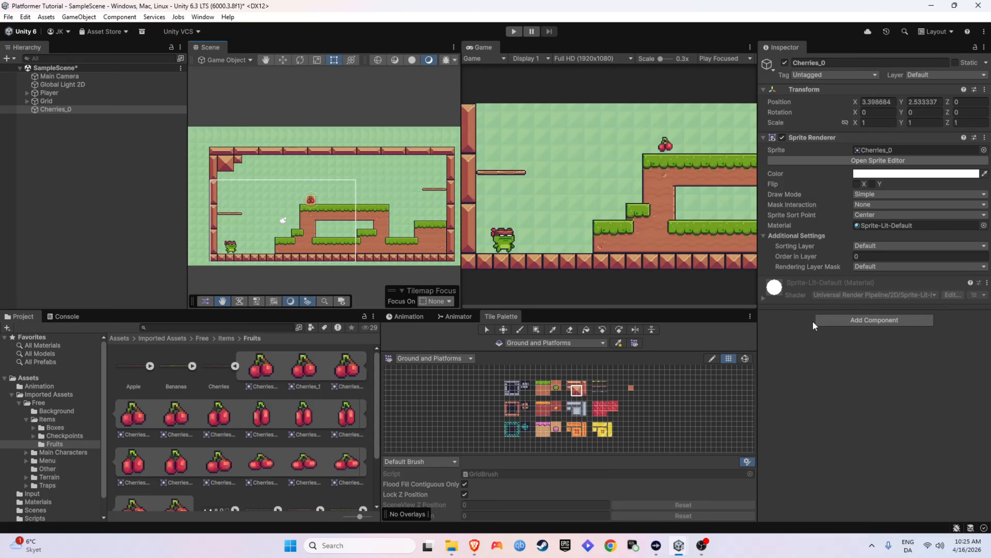
{"action": "left_click", "coordinate": [841, 321]}
{"action": "type", "text": "cir"}
{"action": "key", "text": "Return"}
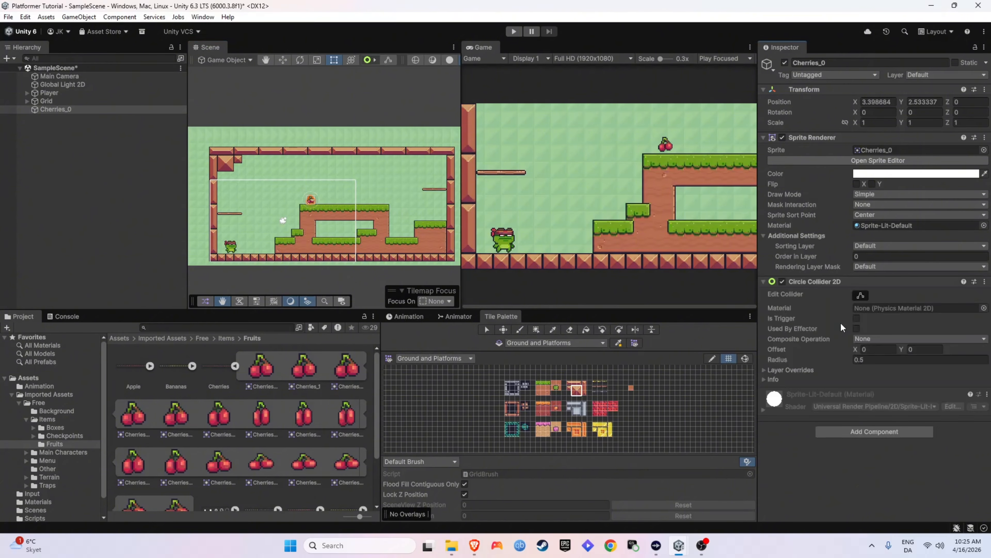
- Turn on collider editing to check the circle's fit around the cherries, and enable Is Trigger on the collider
{"action": "left_click", "coordinate": [861, 295]}
{"action": "scroll", "coordinate": [309, 204], "scroll_direction": "up", "scroll_amount": 10}
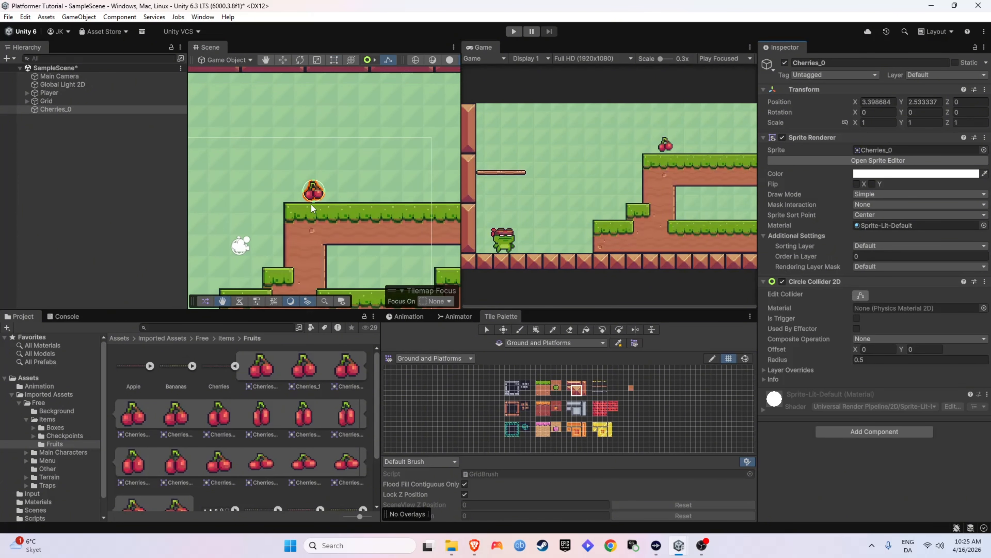
{"action": "scroll", "coordinate": [319, 205], "scroll_direction": "down", "scroll_amount": 10}
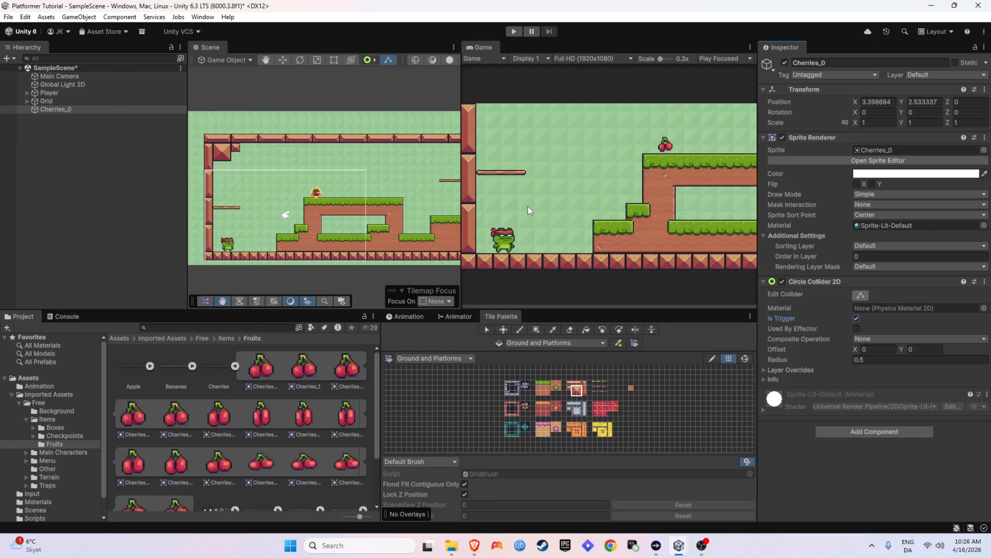
- Add an Animator component to the cherries object
{"action": "left_click", "coordinate": [855, 431]}
{"action": "type", "text": "anim"}
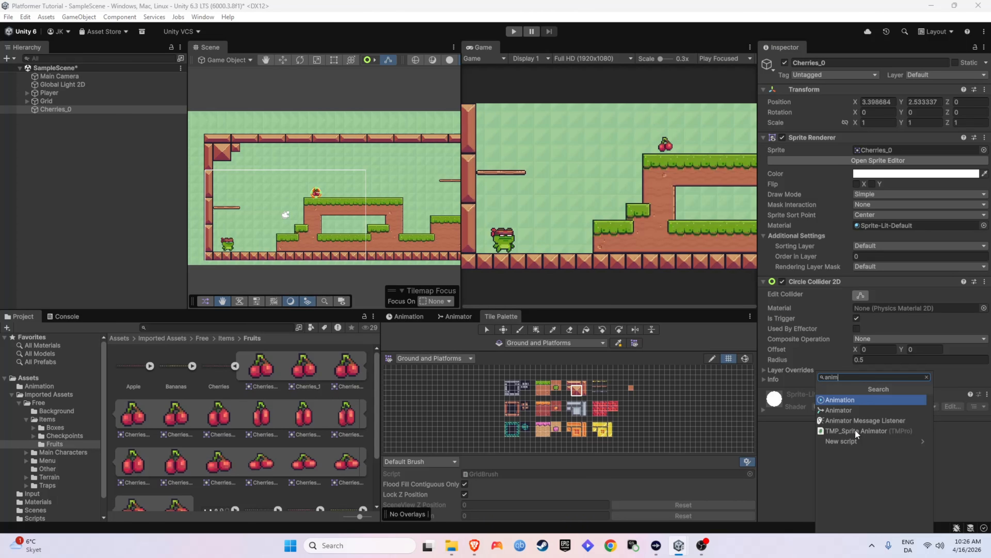
{"action": "key", "text": "Down"}
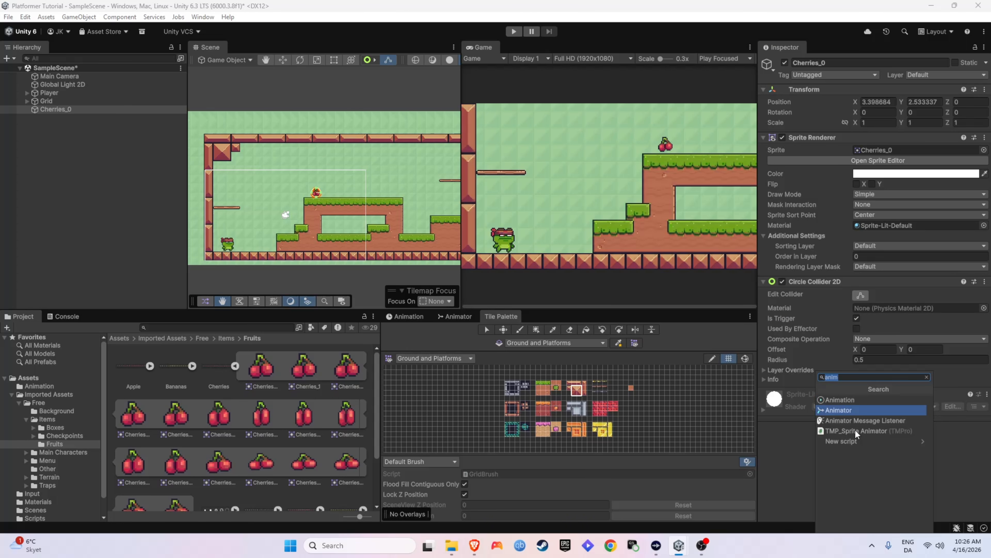
{"action": "key", "text": "Return"}
- Create a Player folder inside the Animation folder and move the existing player clips and animator controller into it
{"action": "left_click", "coordinate": [119, 338]}
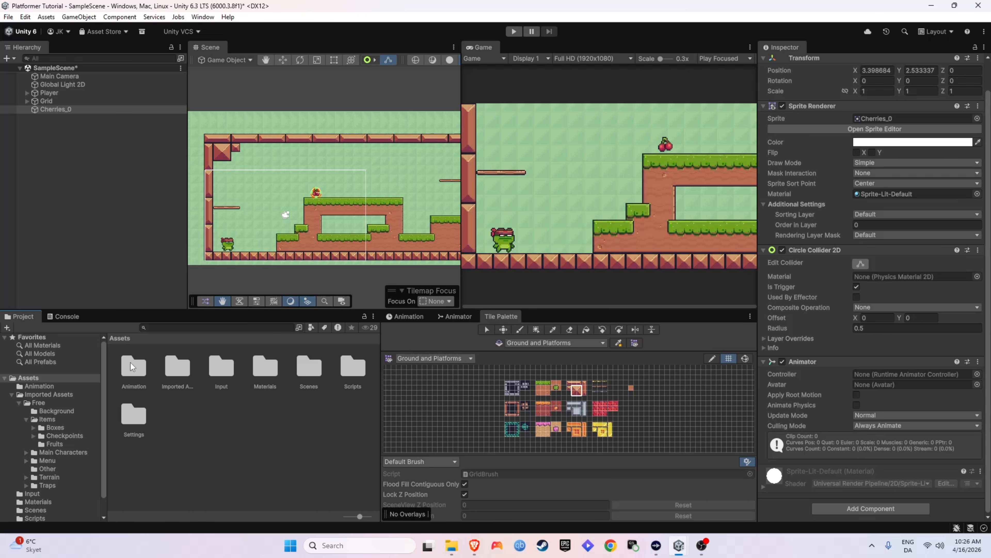
{"action": "double_click", "coordinate": [130, 365]}
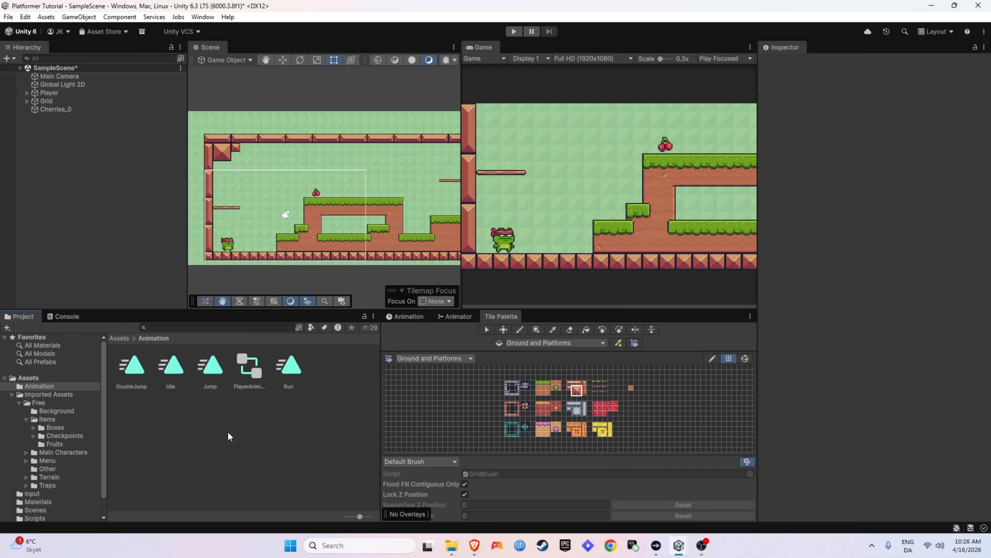
{"action": "key", "text": "ctrl+shift+n"}
{"action": "type", "text": "Player"}
{"action": "key", "text": "Return"}
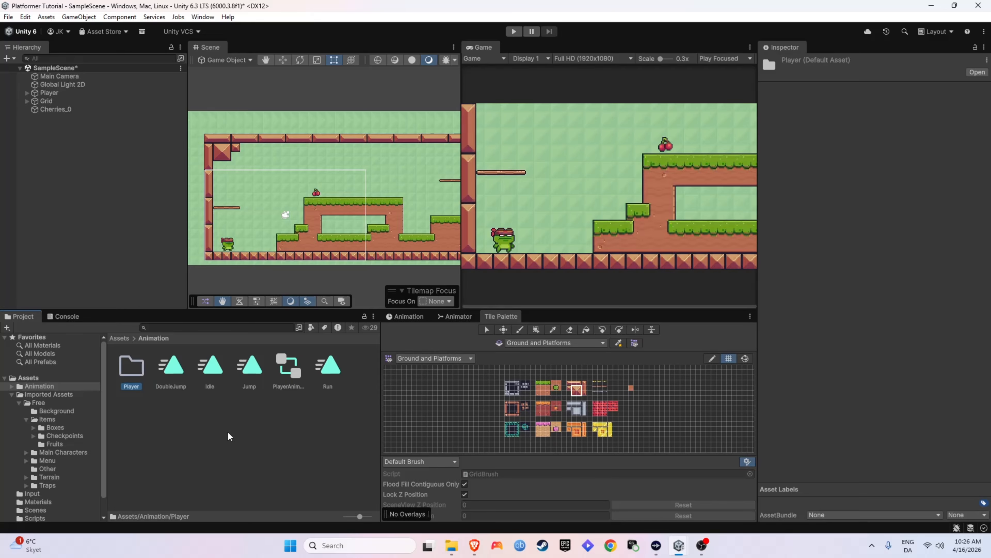
{"action": "left_click", "coordinate": [172, 367]}
{"action": "left_click", "coordinate": [325, 373], "text": "shift"}
{"action": "left_click_drag", "start_coordinate": [282, 369], "coordinate": [131, 368]}
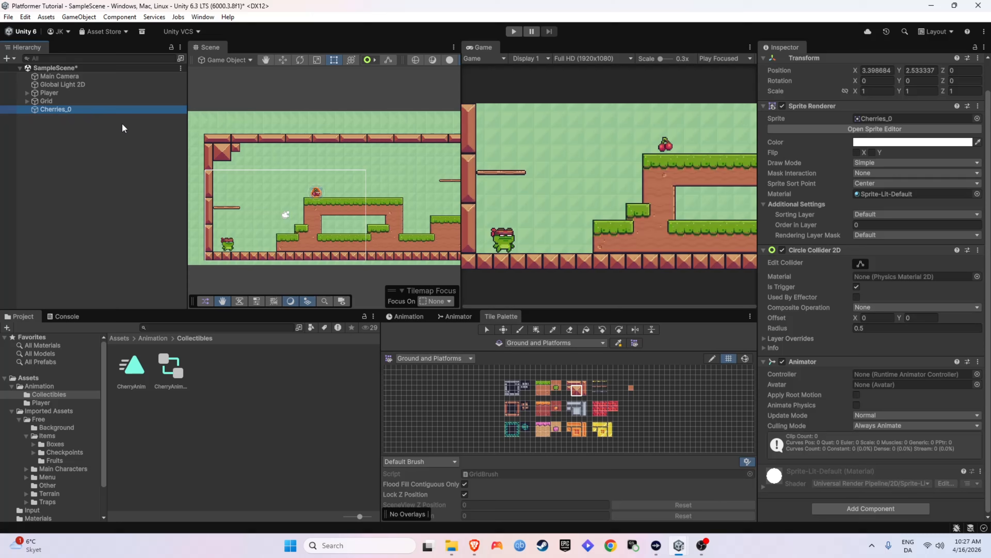
- Rename the Cherries_0 object in the scene as Cherry
{"action": "key", "text": "F2"}
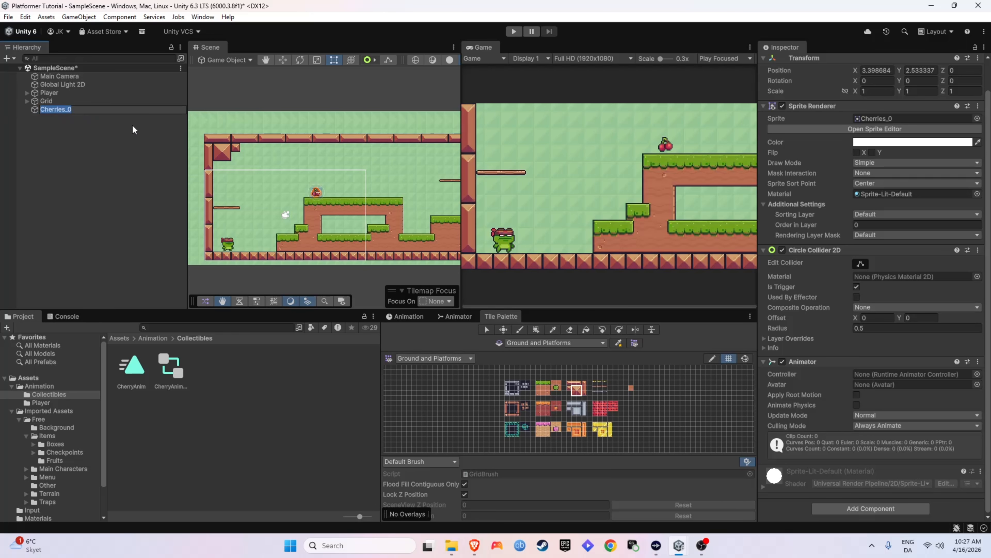
{"action": "key", "text": "Right"}
{"action": "key", "text": "BackSpace"}
{"action": "key", "text": "BackSpace"}
{"action": "key", "text": "BackSpace"}
{"action": "key", "text": "BackSpace"}
{"action": "key", "text": "BackSpace"}
{"action": "type", "text": "y"}
{"action": "key", "text": "Return"}
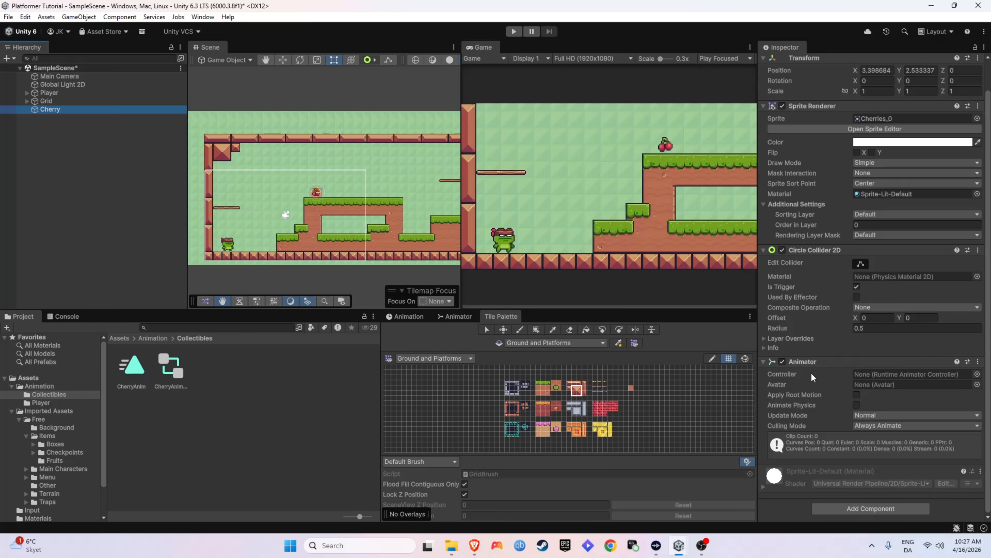
- Assign the cherry animator controller to the Cherry's Animator, and add the CherryAnim clip as a state in that controller
{"action": "left_click_drag", "start_coordinate": [173, 373], "coordinate": [897, 374]}
{"action": "double_click", "coordinate": [179, 369]}
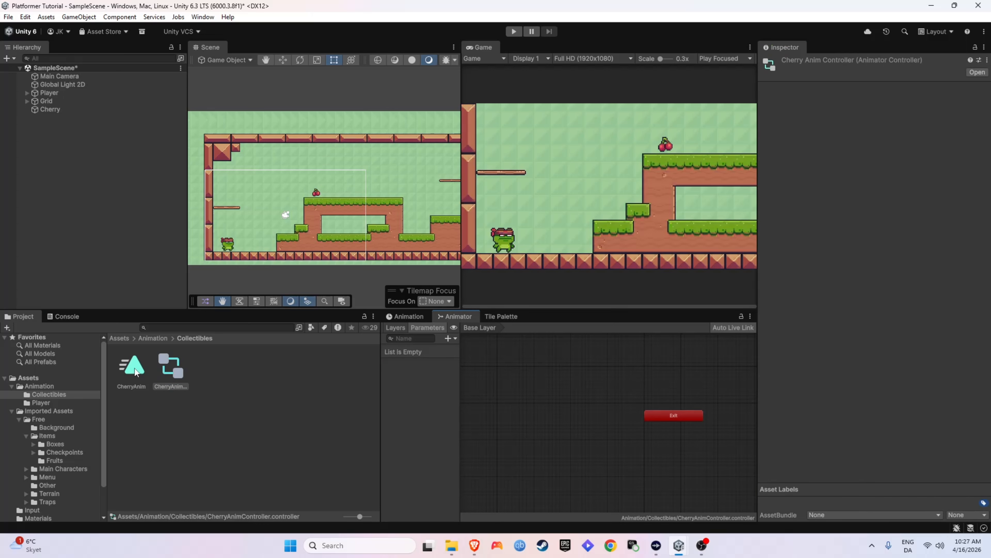
{"action": "left_click_drag", "start_coordinate": [135, 371], "coordinate": [574, 406]}
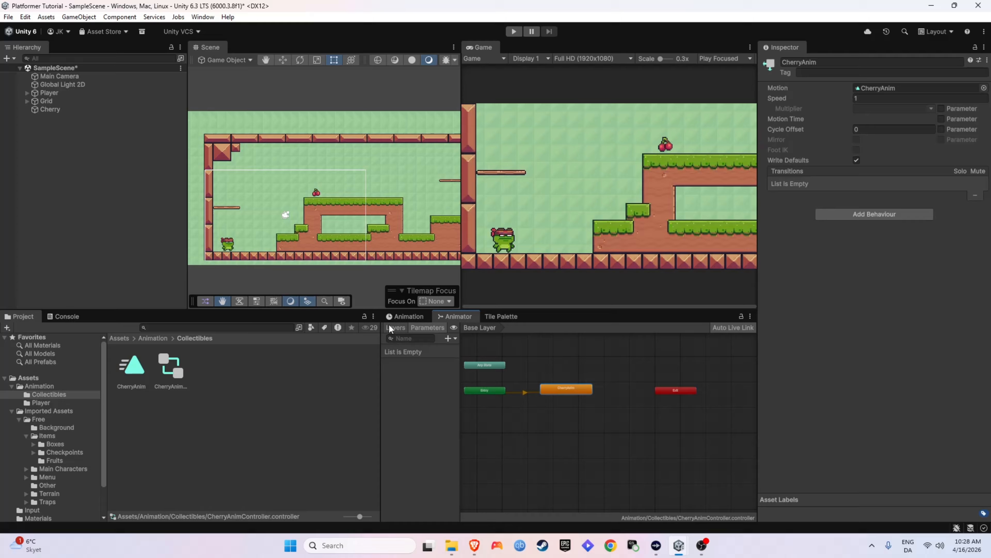
- Fill the Cherry object's CherryAnim clip with all 17 Cherries sprites, set its samples to 20, and preview the animation
{"action": "left_click", "coordinate": [405, 317]}
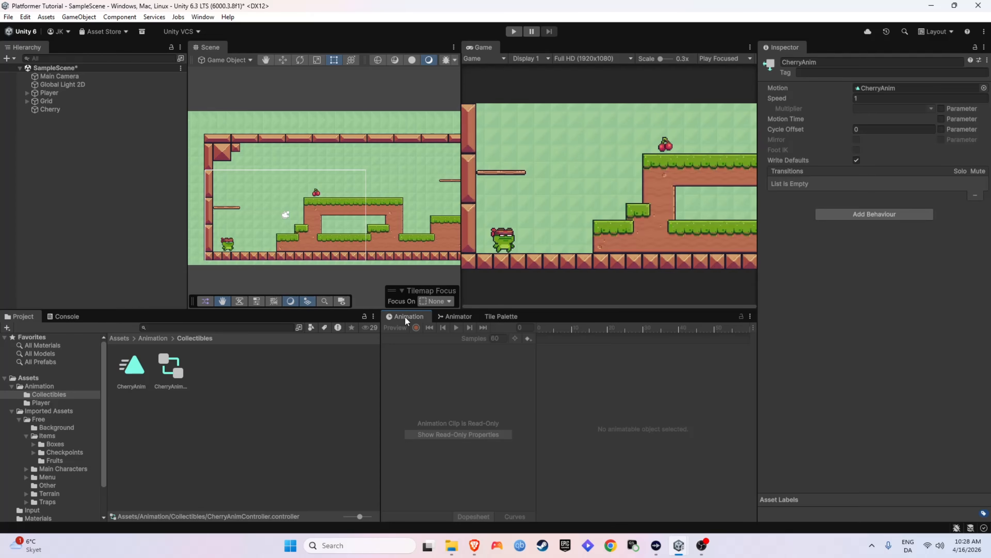
{"action": "left_click", "coordinate": [61, 110]}
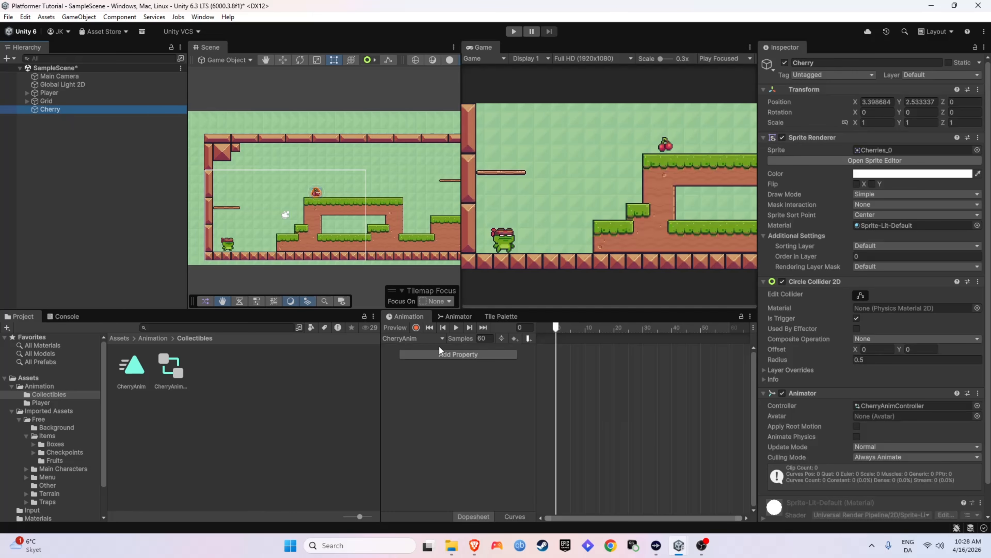
{"action": "left_click", "coordinate": [55, 460]}
{"action": "left_click", "coordinate": [235, 365]}
{"action": "left_click", "coordinate": [261, 368]}
{"action": "scroll", "coordinate": [234, 422], "scroll_direction": "down", "scroll_amount": 1}
{"action": "left_click", "coordinate": [176, 480], "text": "shift"}
{"action": "left_click_drag", "start_coordinate": [176, 480], "coordinate": [557, 363]}
{"action": "left_click", "coordinate": [483, 338]}
{"action": "type", "text": "20"}
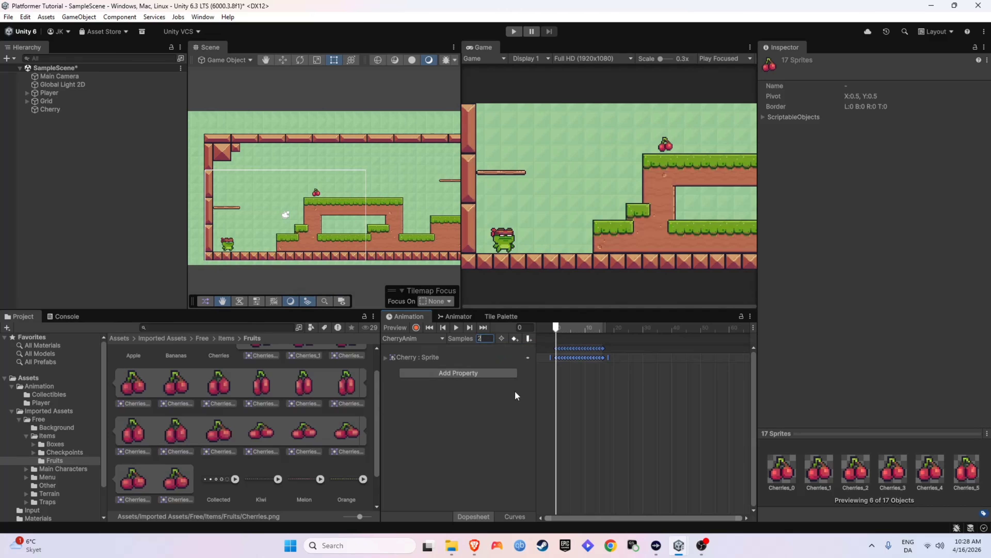
{"action": "key", "text": "Return"}
{"action": "scroll", "coordinate": [327, 189], "scroll_direction": "up", "scroll_amount": 1}
{"action": "scroll", "coordinate": [309, 204], "scroll_direction": "up", "scroll_amount": 1}
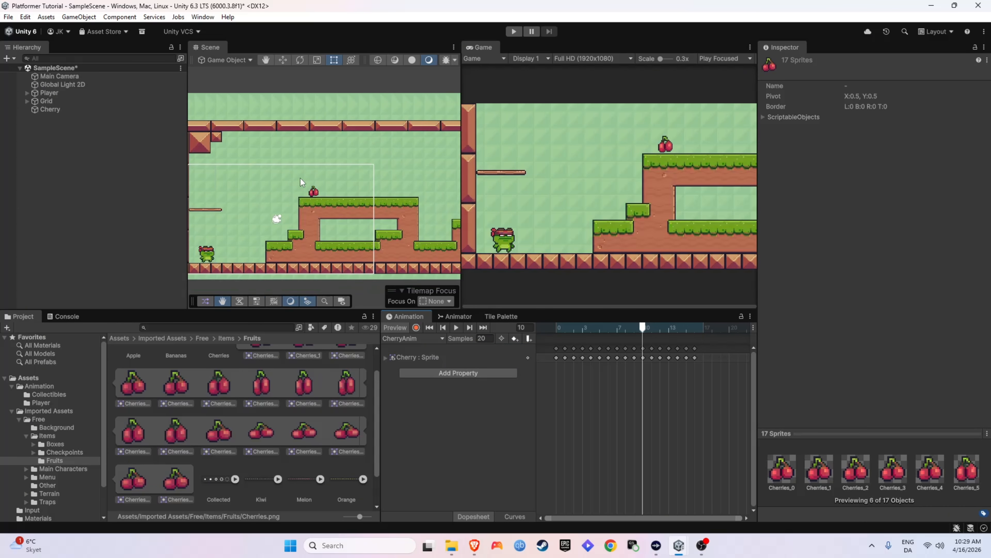
{"action": "scroll", "coordinate": [324, 208], "scroll_direction": "down", "scroll_amount": 1}
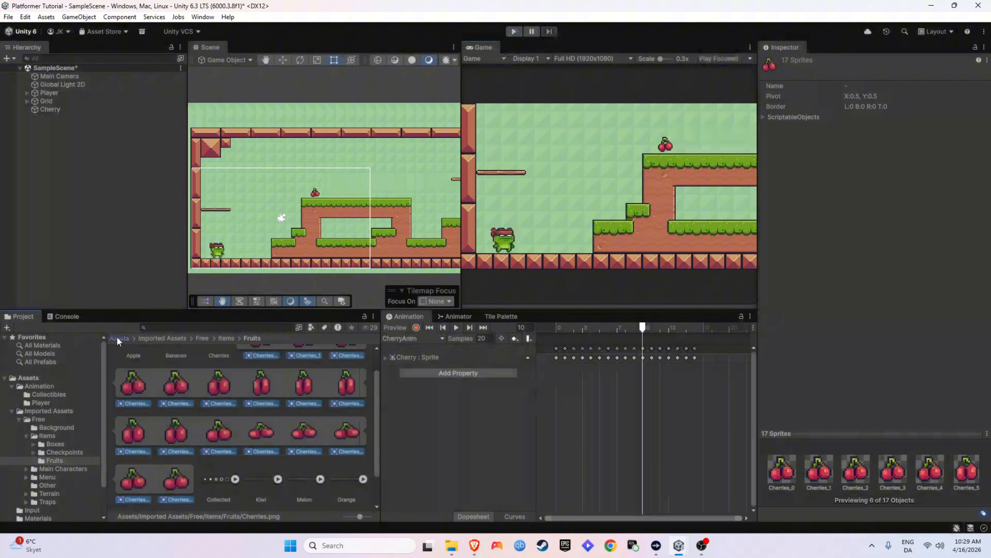
- Create a new MonoBehaviour script named Collectible in the Scripts folder
{"action": "left_click", "coordinate": [117, 336]}
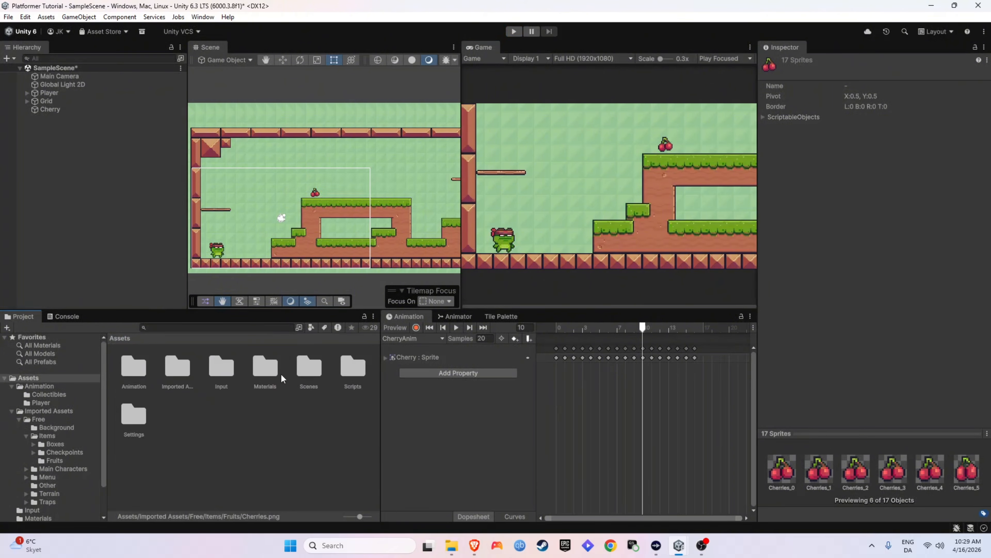
{"action": "double_click", "coordinate": [348, 366]}
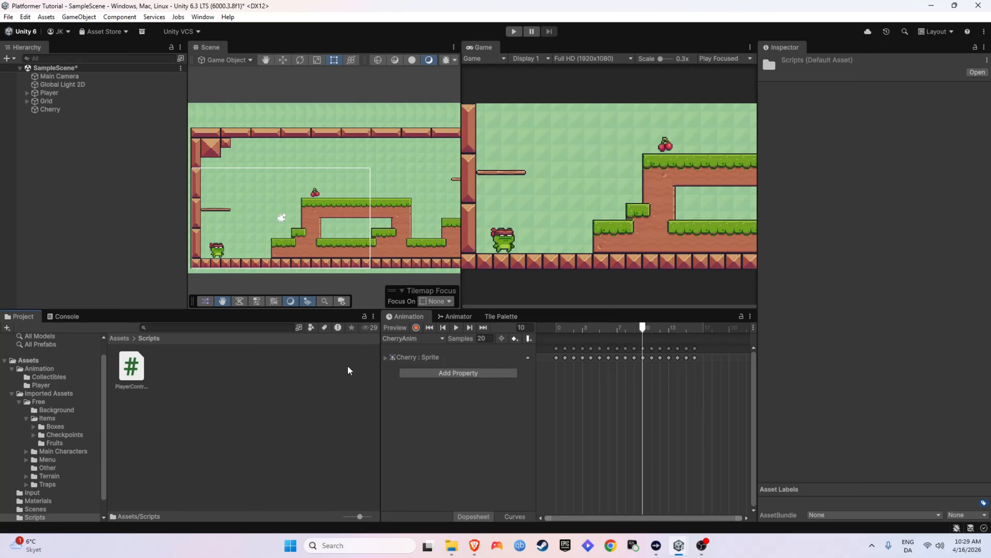
{"action": "right_click", "coordinate": [285, 419]}
{"action": "mouse_move", "coordinate": [393, 127]}
{"action": "left_click", "coordinate": [477, 149]}
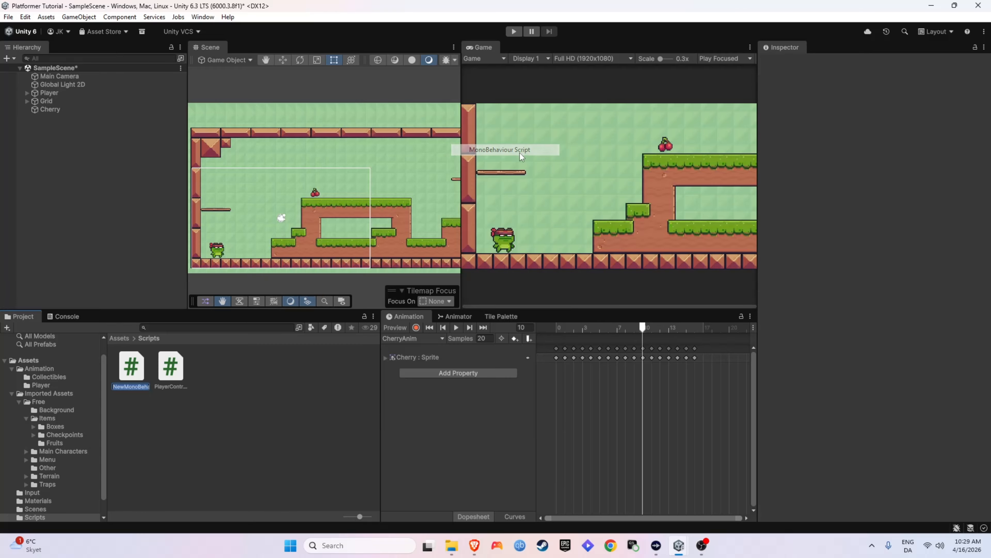
{"action": "type", "text": "Collect"}
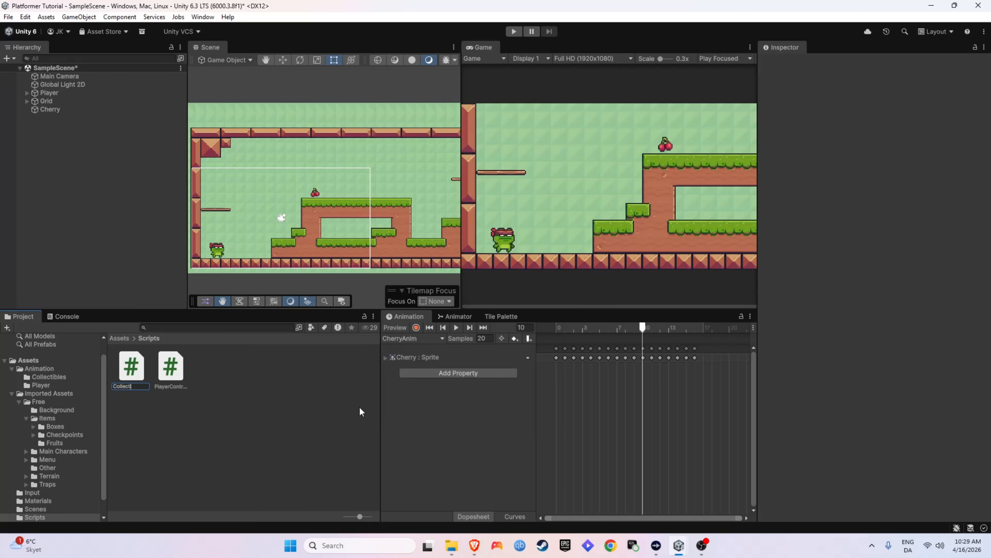
{"action": "type", "text": "i"}
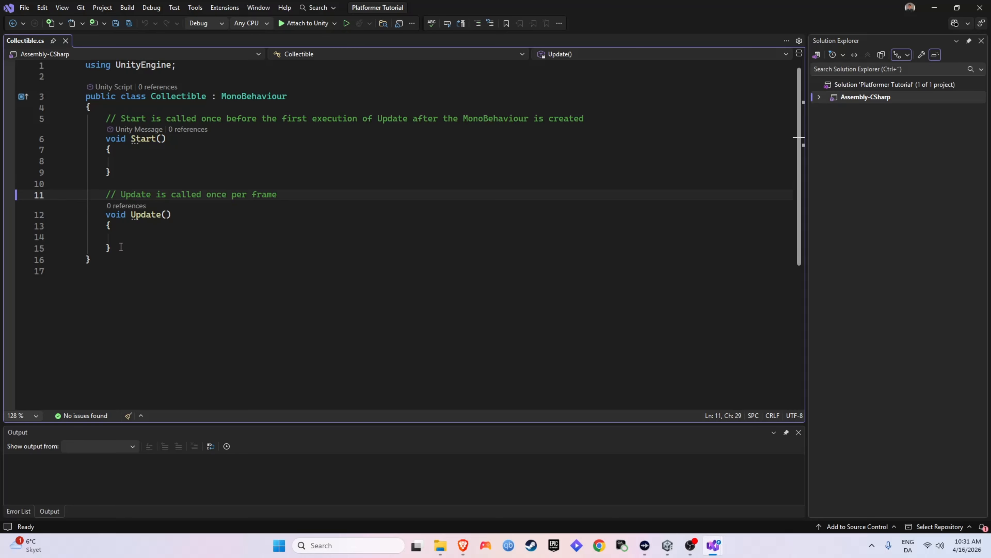
- In Visual Studio, replace the Collectible script's Start and Update methods with an OnTriggerEnter2D(Collider2D collision) method that calls Destroy(gameObject)
{"action": "left_click_drag", "start_coordinate": [121, 247], "coordinate": [33, 121]}
{"action": "type", "text": "private void OnTriggerEnter2D(Collider2D collision)"}
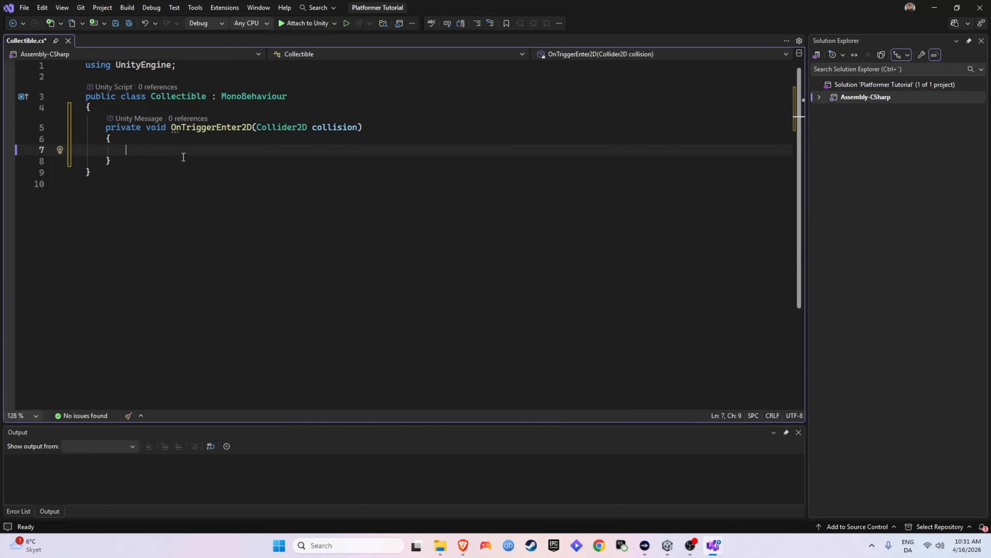
{"action": "type", "text": "     {         Destr"}
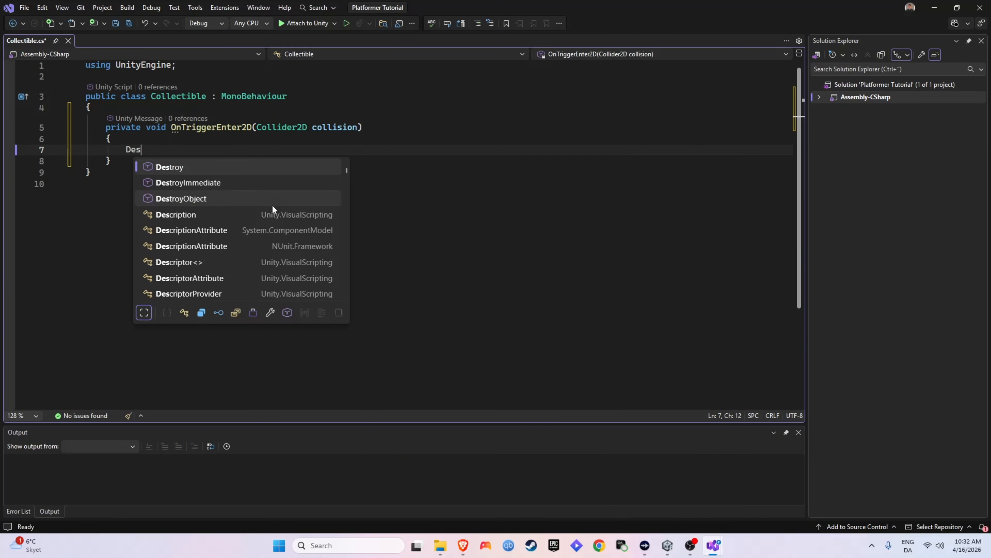
{"action": "key", "text": "Tab"}
{"action": "type", "text": "(gameObject);"}
- Wrap the Destroy call in an if statement with the condition collision.GetComponent<PlayerController>()
{"action": "left_click", "coordinate": [250, 139]}
{"action": "key", "text": "Return"}
{"action": "type", "text": "if"}
{"action": "key", "text": "Tab"}
{"action": "key", "text": "Tab"}
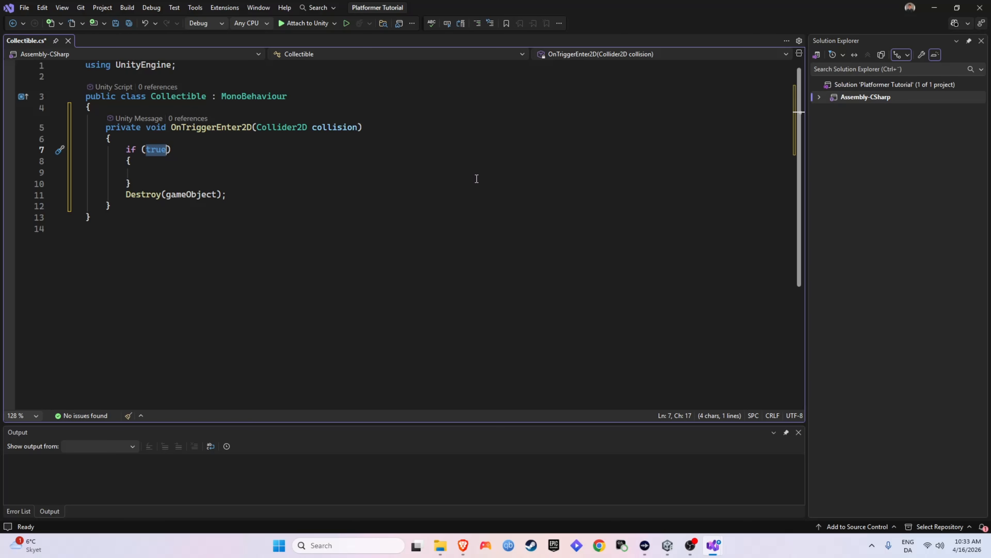
{"action": "type", "text": "collision.GetComponent<PlayerController>()"}
{"action": "key", "text": "alt+Up"}
{"action": "key", "text": "alt+Up"}
{"action": "double_click", "coordinate": [302, 149]}
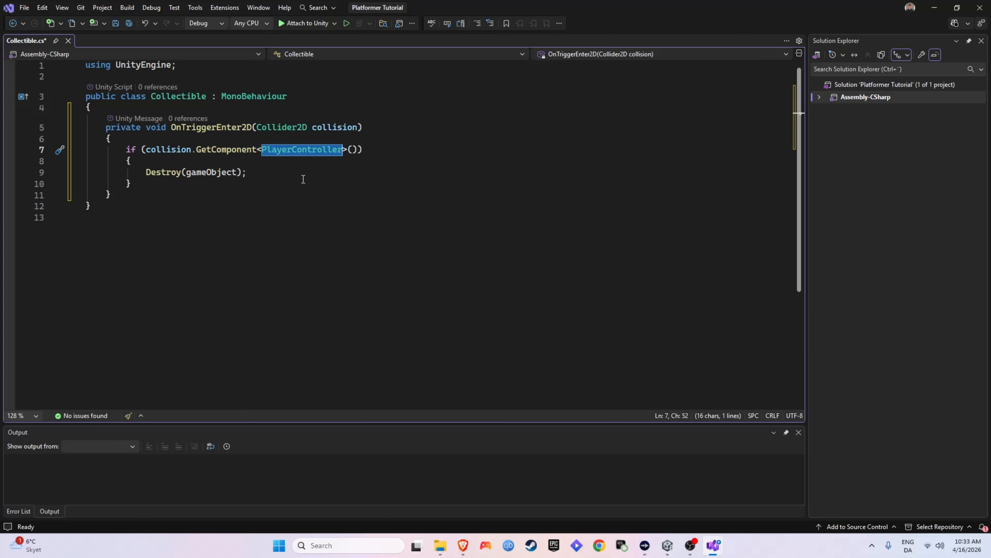
{"action": "left_click", "coordinate": [303, 179]}
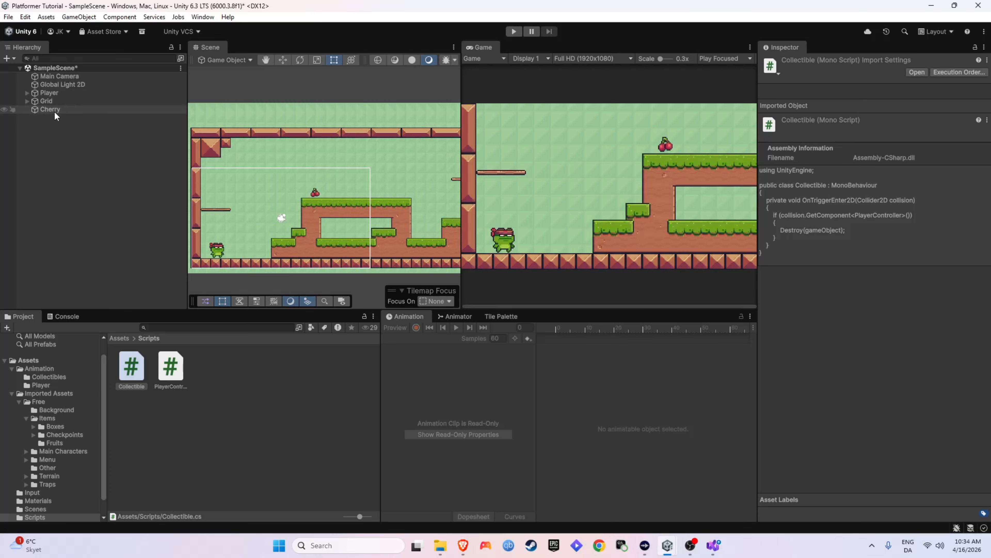
- In Unity, attach the Collectible script to the Cherry object
{"action": "left_click", "coordinate": [54, 111]}
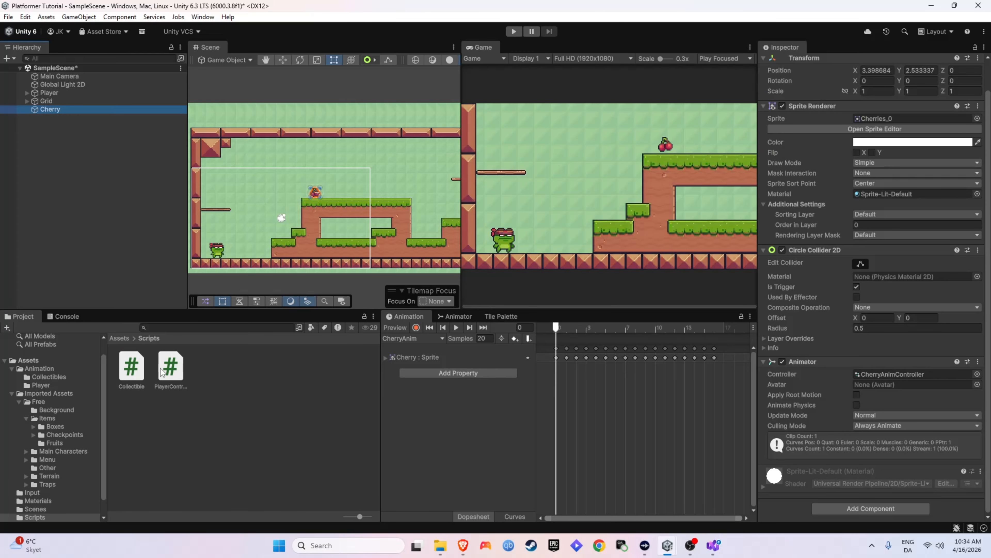
{"action": "left_click_drag", "start_coordinate": [132, 366], "coordinate": [868, 507]}
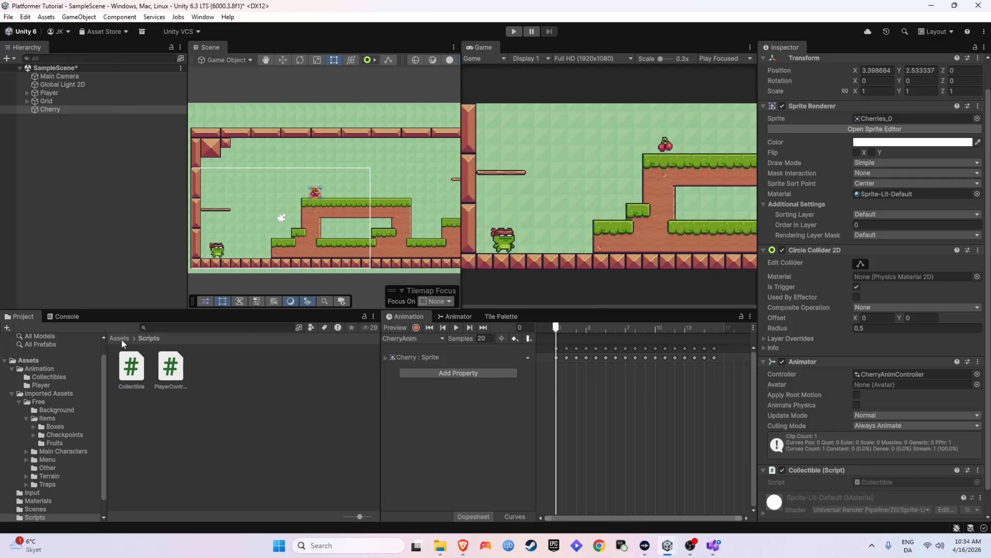
- Return to the project's Assets folder and open the Animation folder
{"action": "left_click", "coordinate": [119, 337]}
{"action": "double_click", "coordinate": [132, 366]}
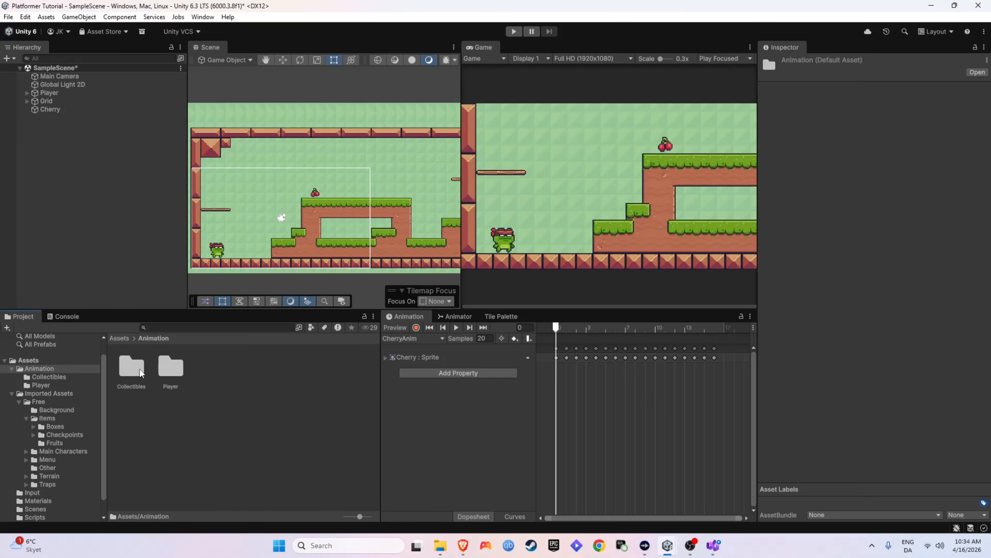